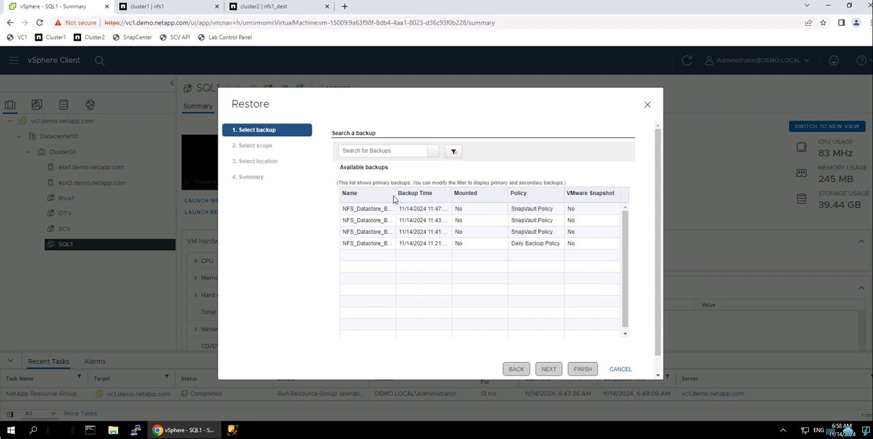
- Widen the Name column of the available backups and compare the names with nfs1's snapshot copies on cluster1
{"action": "left_click_drag", "start_coordinate": [396, 196], "coordinate": [486, 199]}
{"action": "left_click", "coordinate": [182, 12]}
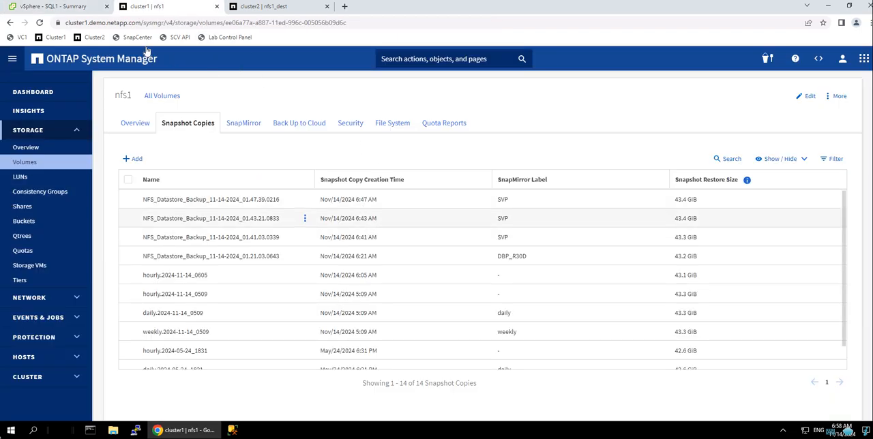
{"action": "left_click", "coordinate": [68, 7]}
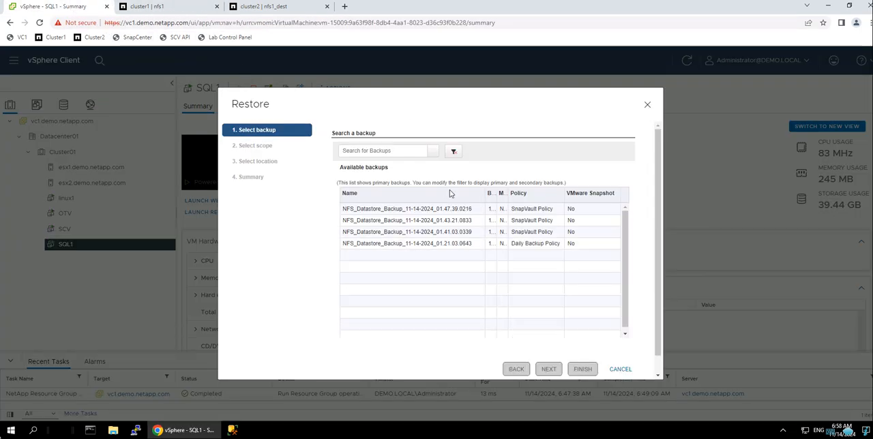
- Filter the available backups by location Primary/Secondary and compare them with nfs1_dest's snapshot copies on cluster2
{"action": "left_click", "coordinate": [454, 152]}
{"action": "left_click", "coordinate": [497, 289]}
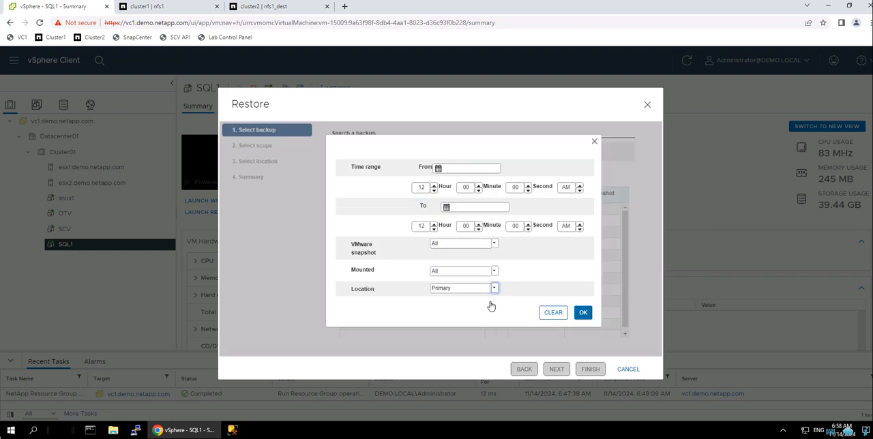
{"action": "left_click", "coordinate": [478, 310]}
{"action": "left_click", "coordinate": [582, 313]}
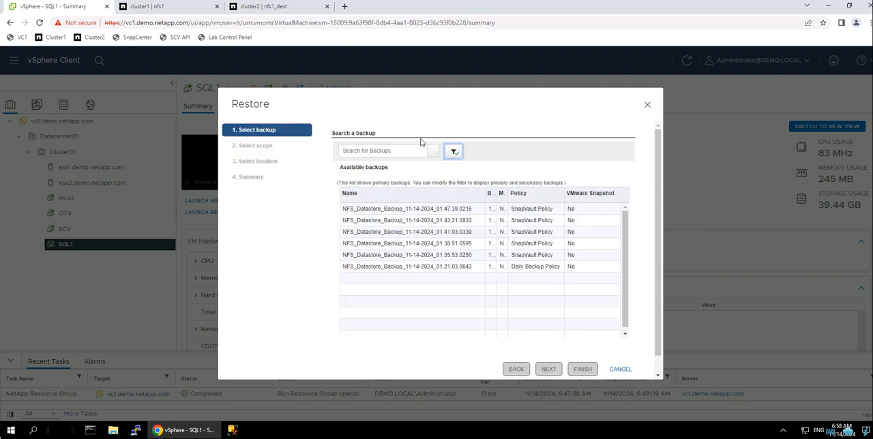
{"action": "left_click", "coordinate": [263, 6]}
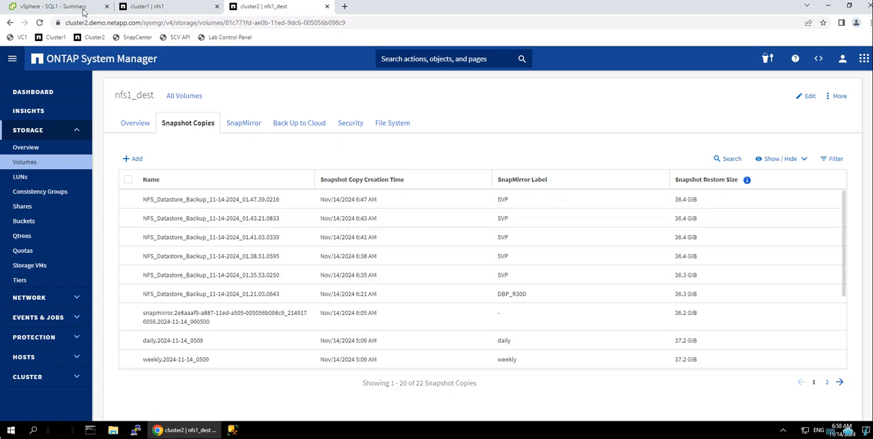
{"action": "left_click", "coordinate": [84, 8]}
- Choose the backup NFS_Datastore_Backup_11-14-2024_01.47.39.0216 and accept the restore scope of SQL1.vmdk to nfs1
{"action": "left_click", "coordinate": [462, 209]}
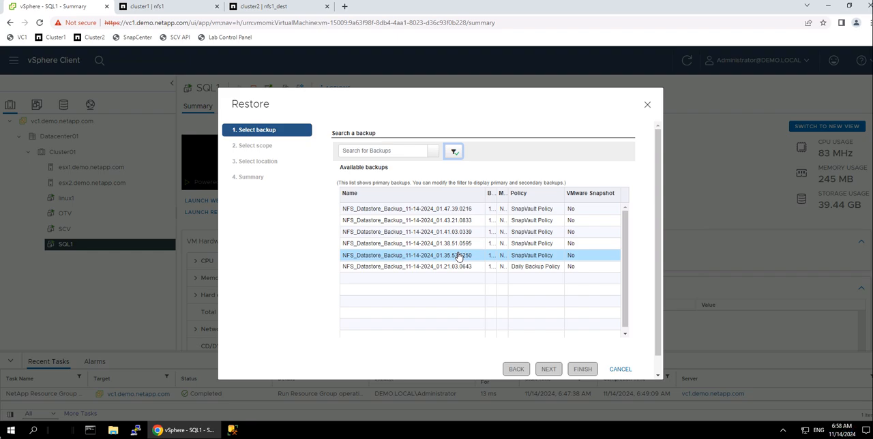
{"action": "left_click", "coordinate": [450, 210]}
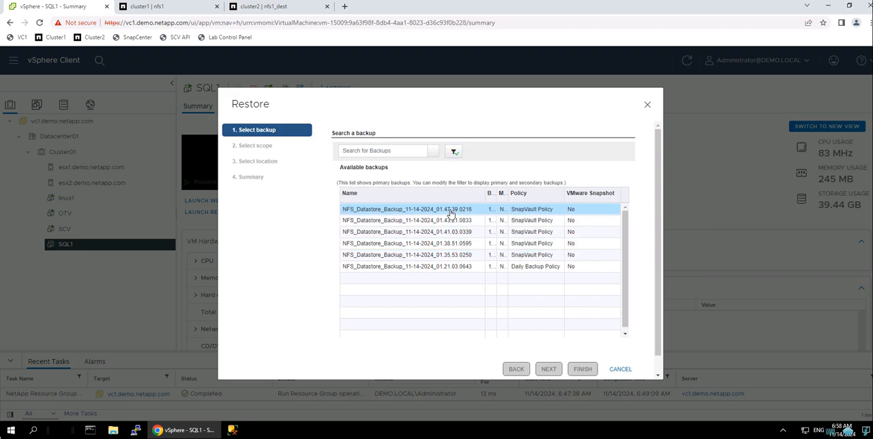
{"action": "left_click", "coordinate": [547, 370]}
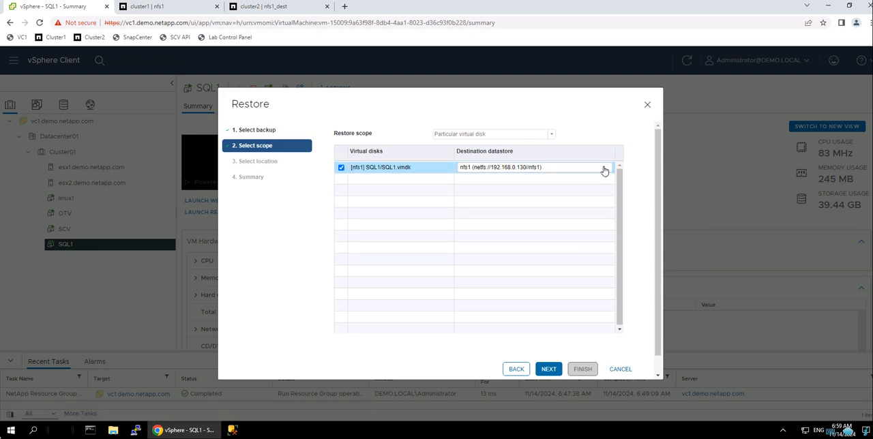
{"action": "left_click", "coordinate": [550, 370]}
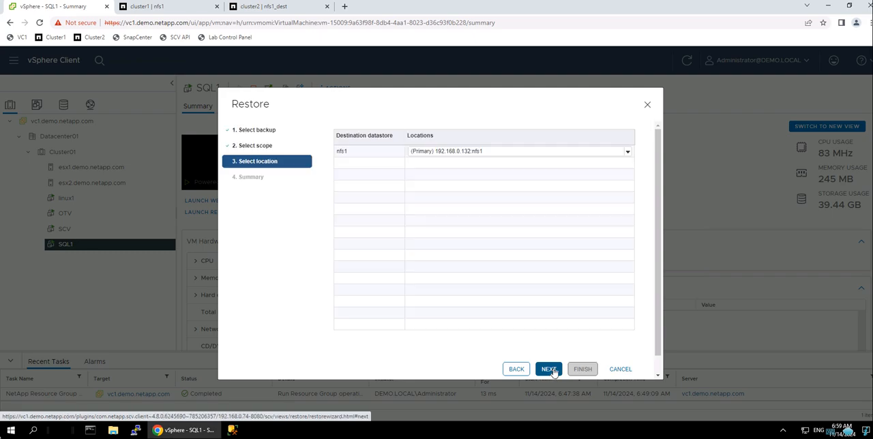
- Try the secondary restore location svm1_cluster2:nfs1_dest for nfs1 and switch back to the primary location 192.168.0.132:nfs1
{"action": "left_click", "coordinate": [530, 156]}
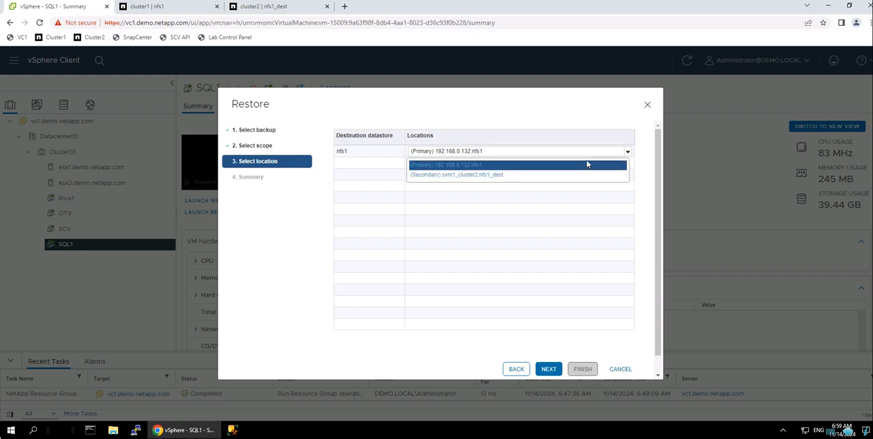
{"action": "left_click", "coordinate": [488, 179]}
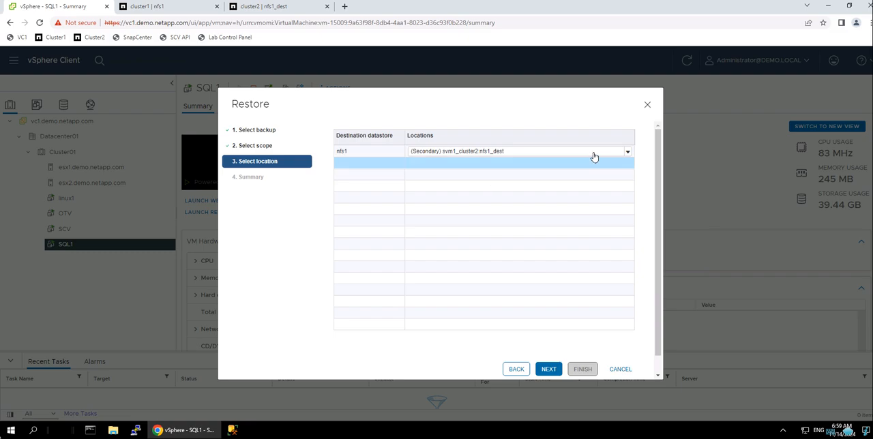
{"action": "left_click", "coordinate": [627, 153]}
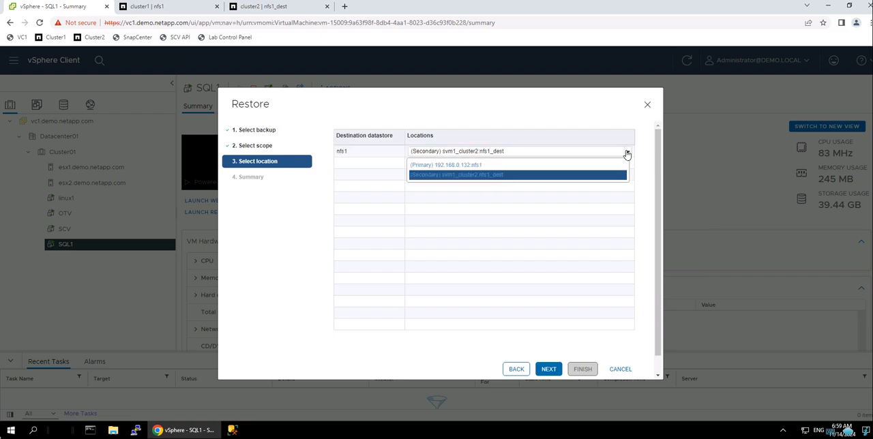
{"action": "left_click", "coordinate": [626, 153]}
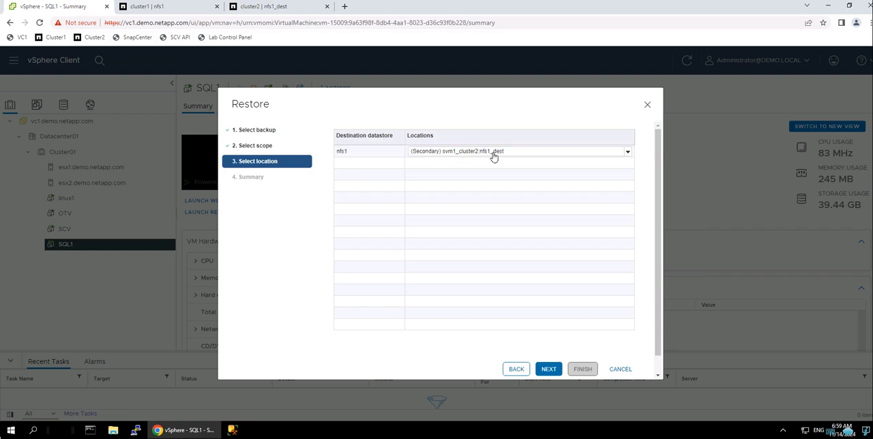
{"action": "left_click", "coordinate": [627, 152]}
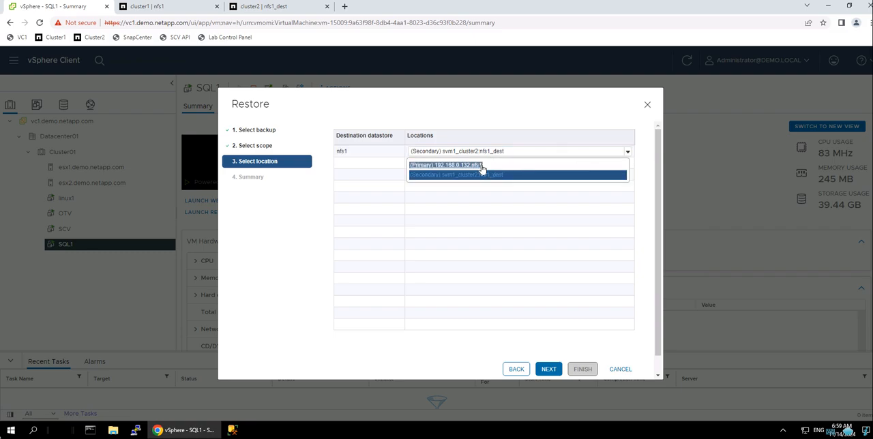
{"action": "left_click", "coordinate": [481, 166]}
- Start the SQL1 restore from the primary location, agreeing to overwrite the original virtual disk, and enlarge the recent tasks list
{"action": "left_click", "coordinate": [549, 369]}
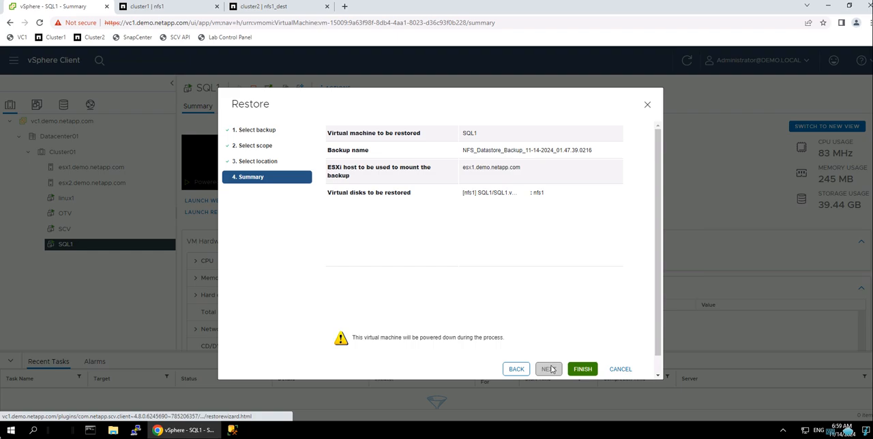
{"action": "left_click", "coordinate": [580, 373]}
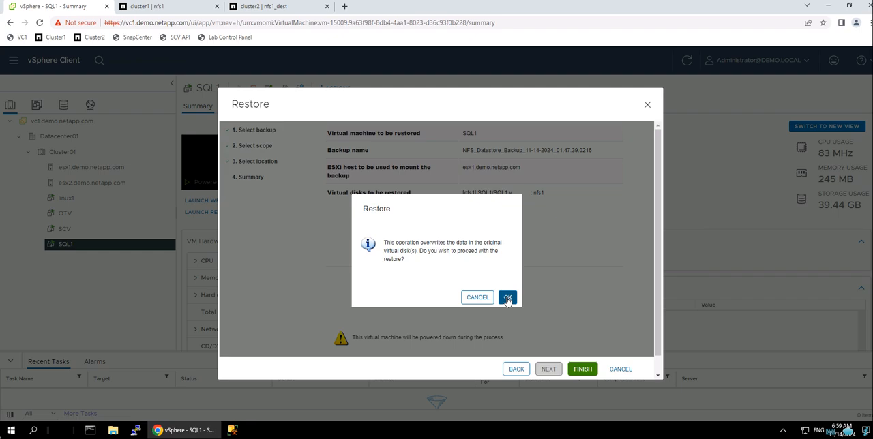
{"action": "left_click", "coordinate": [508, 298]}
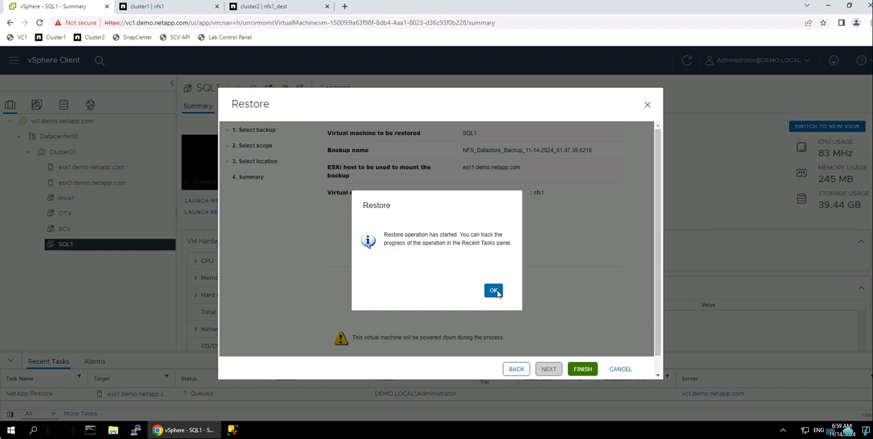
{"action": "left_click", "coordinate": [494, 292]}
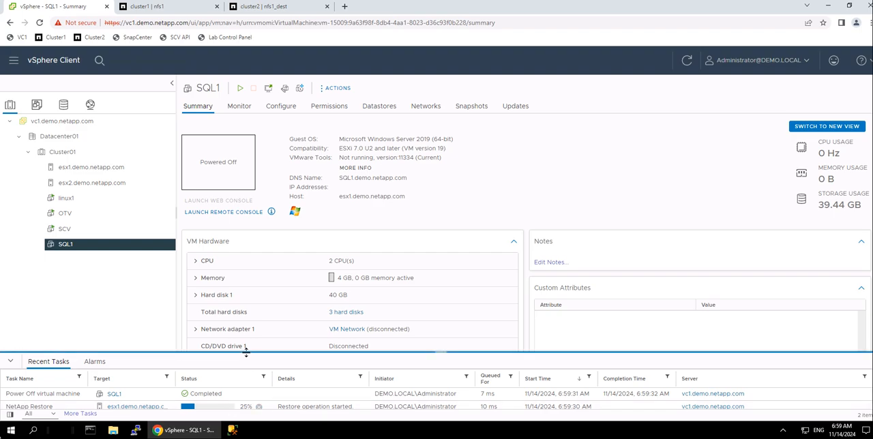
{"action": "left_click_drag", "start_coordinate": [247, 352], "coordinate": [245, 314]}
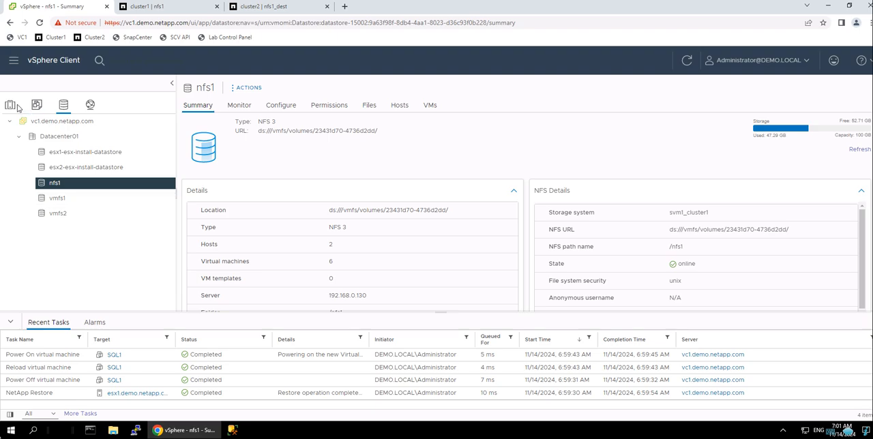
- Check the restored SQL1 virtual machine in its web console, and close the console and cluster1 pages
{"action": "left_click", "coordinate": [12, 106]}
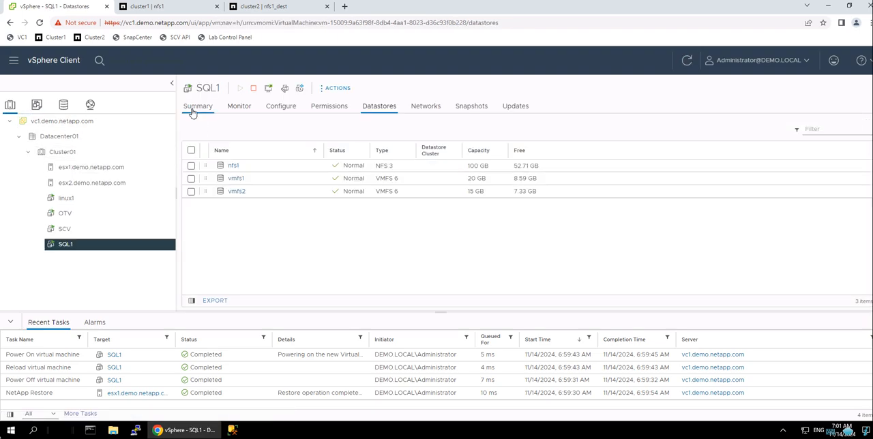
{"action": "left_click", "coordinate": [196, 107]}
{"action": "left_click", "coordinate": [229, 155]}
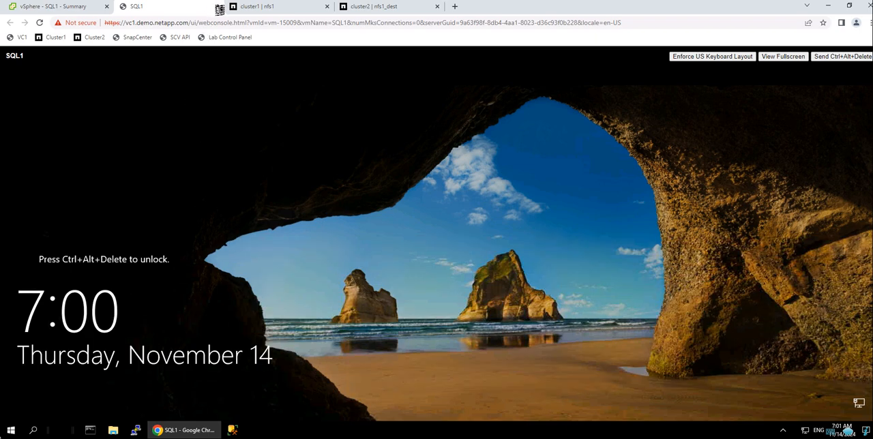
{"action": "left_click", "coordinate": [217, 6]}
{"action": "left_click", "coordinate": [217, 6]}
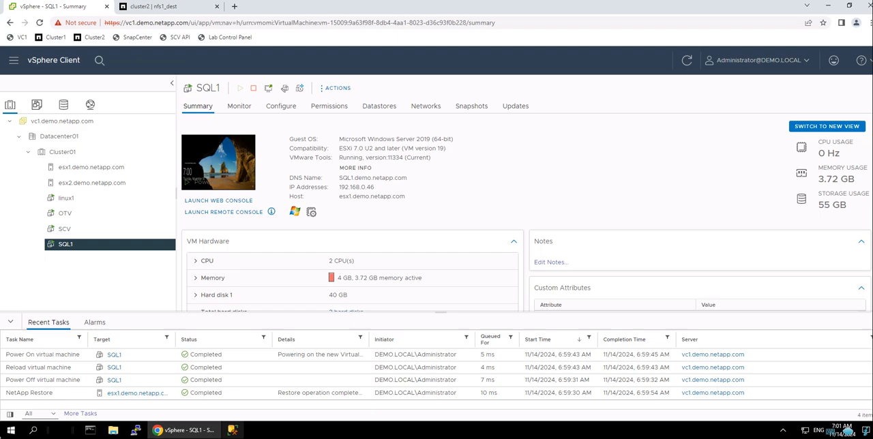
- Open a SnapCenter restore for the SQL1 virtual machine and filter its backups by location Primary/Secondary
{"action": "right_click", "coordinate": [82, 247]}
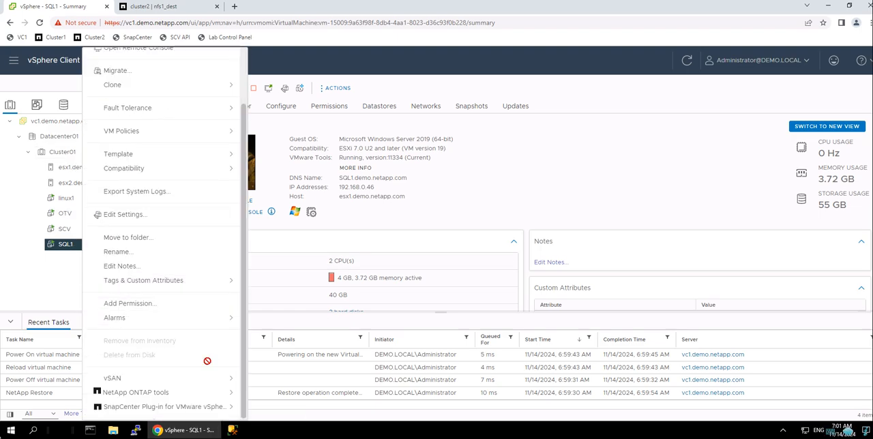
{"action": "mouse_move", "coordinate": [205, 408]}
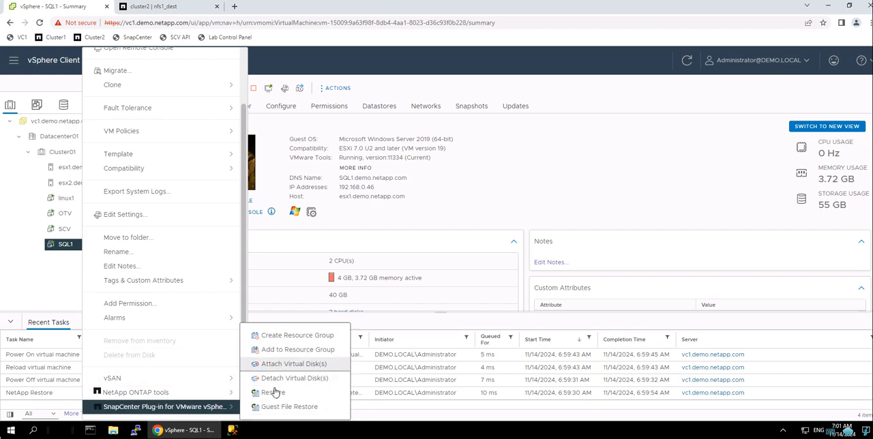
{"action": "left_click", "coordinate": [272, 394]}
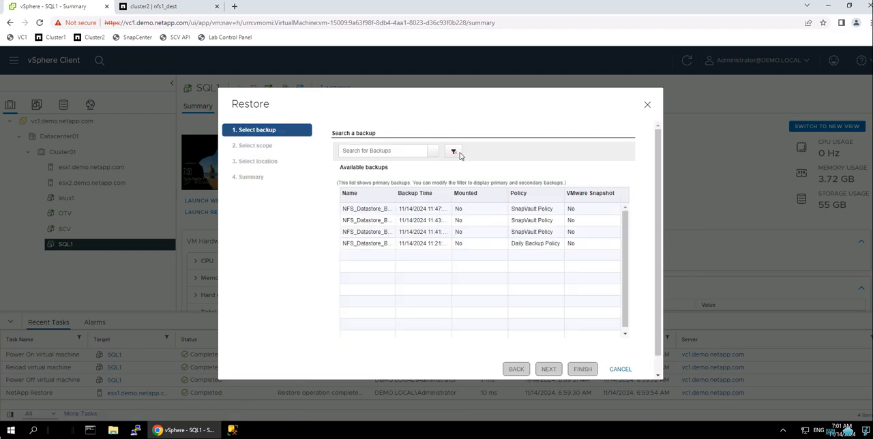
{"action": "left_click", "coordinate": [454, 152]}
{"action": "left_click", "coordinate": [494, 291]}
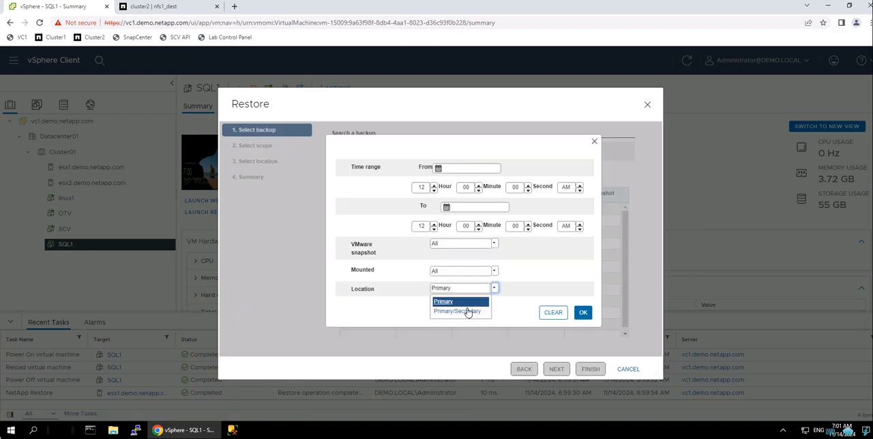
{"action": "left_click", "coordinate": [468, 309]}
{"action": "left_click", "coordinate": [584, 313]}
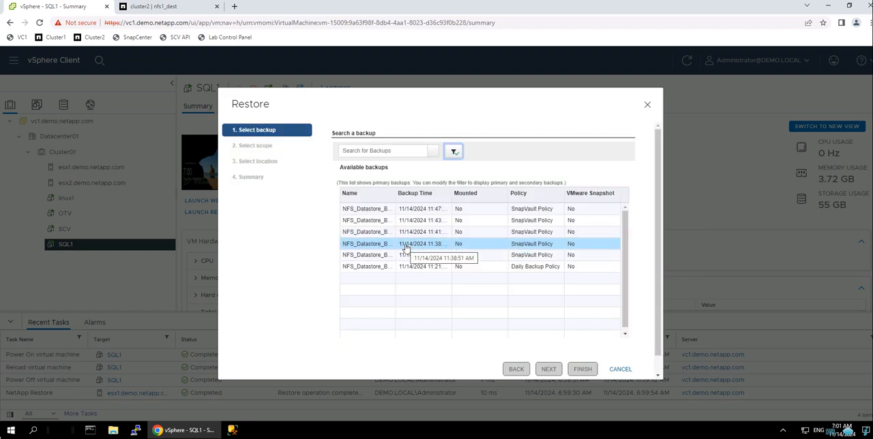
- Choose the 11:35 backup NFS_Datastore_Backup_11-14-2024_01.35.53.0250 and accept the restore scope of SQL1.vmdk to nfs1
{"action": "left_click", "coordinate": [405, 245]}
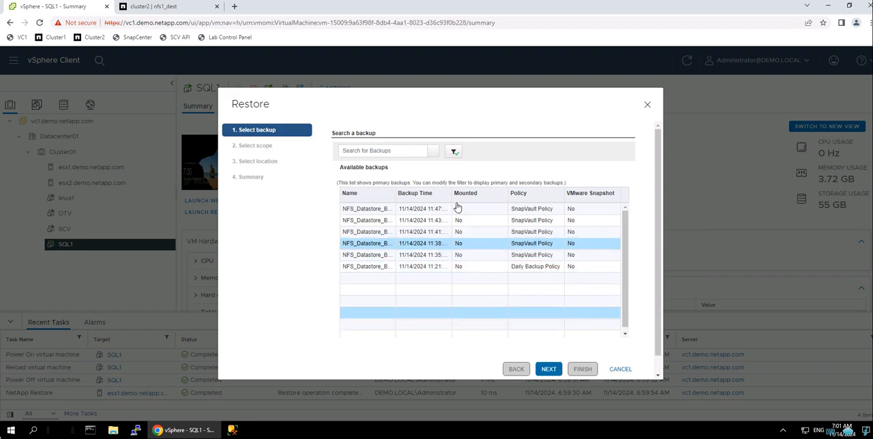
{"action": "left_click", "coordinate": [440, 256]}
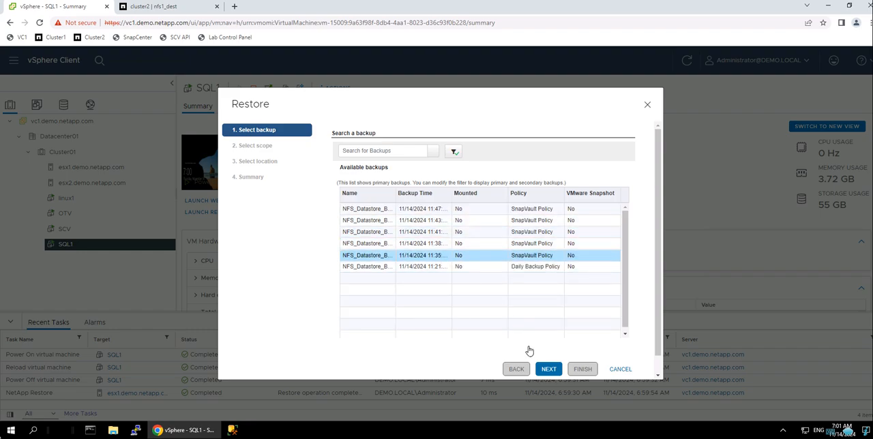
{"action": "left_click", "coordinate": [548, 370]}
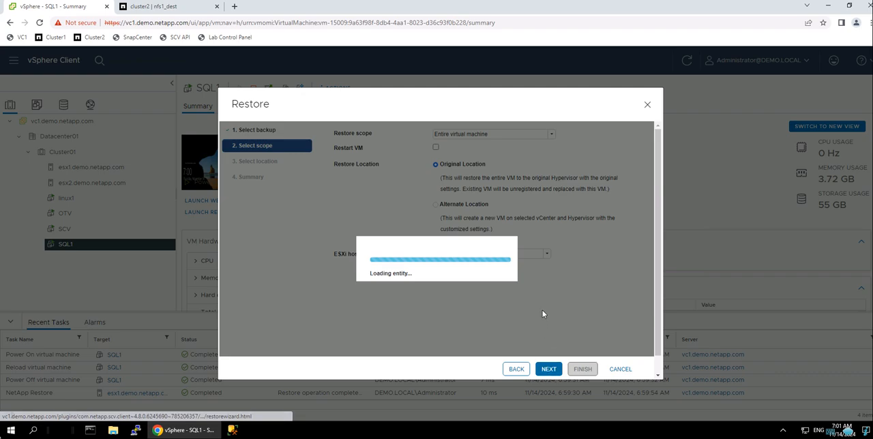
{"action": "left_click", "coordinate": [545, 373]}
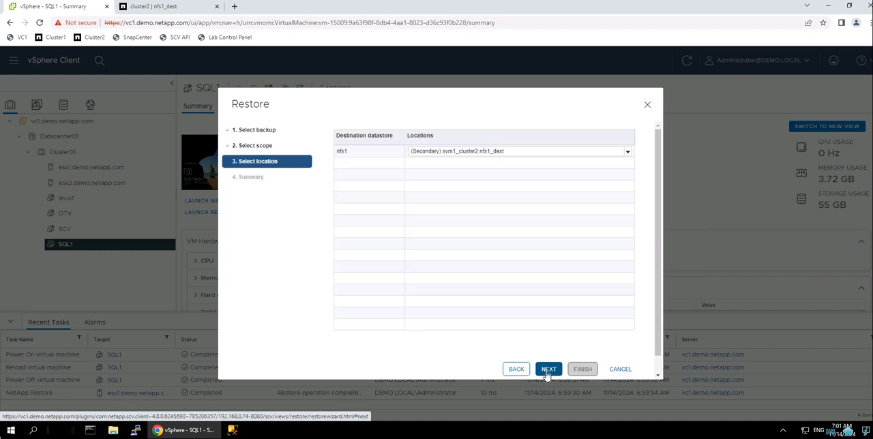
- Restore SQL1 from the secondary location svm1_cluster2:nfs1_dest, agreeing to overwrite the original virtual disk
{"action": "left_click", "coordinate": [628, 156]}
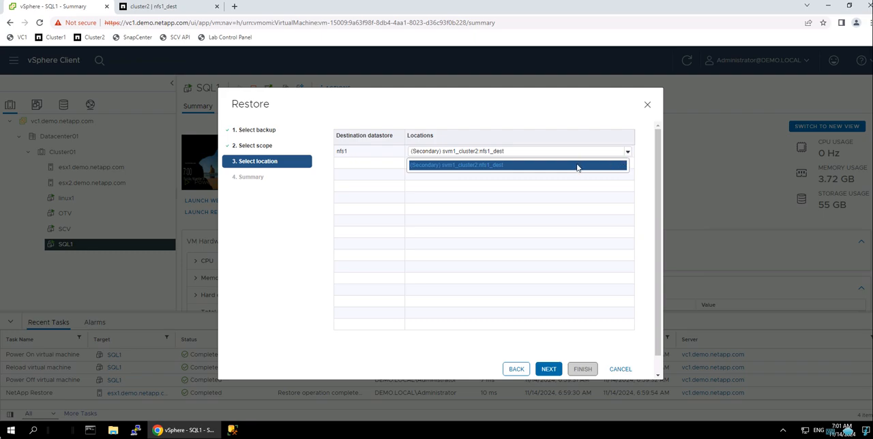
{"action": "left_click", "coordinate": [578, 168]}
{"action": "left_click", "coordinate": [544, 370]}
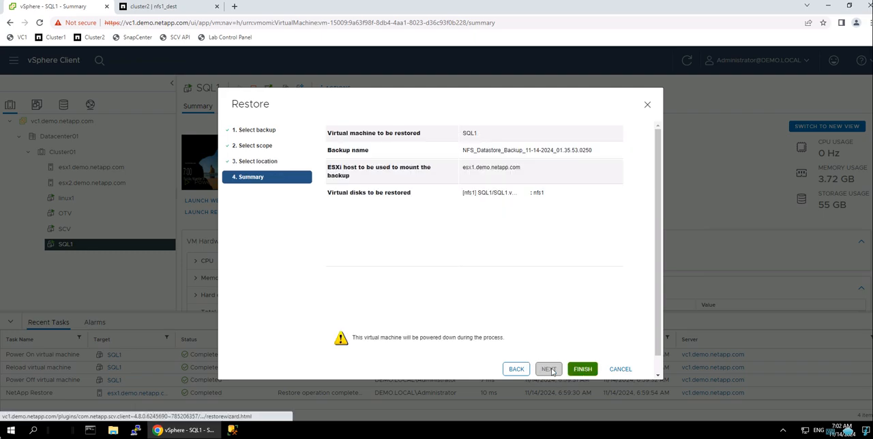
{"action": "left_click", "coordinate": [583, 370]}
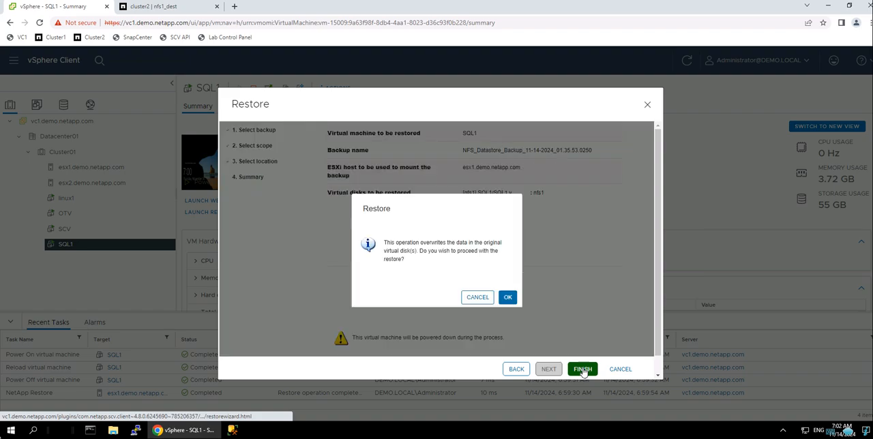
{"action": "left_click", "coordinate": [507, 299]}
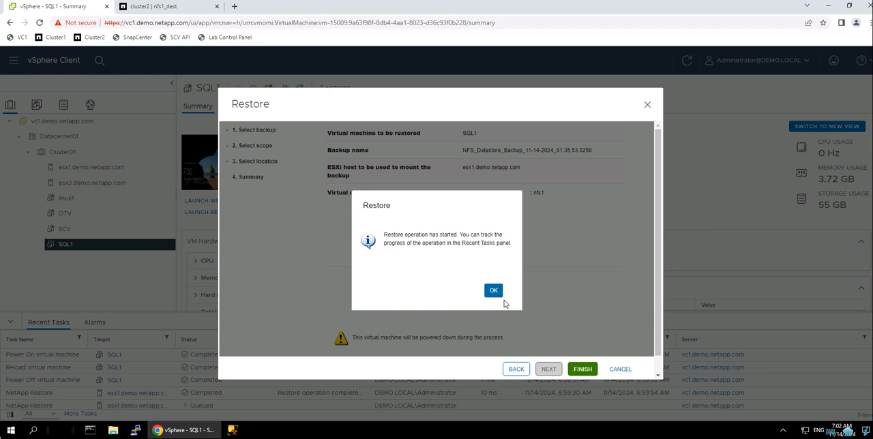
- Dismiss the restore notice and check the summary of the nfs1 datastore and the SQL1 virtual machine while the restore runs
{"action": "left_click", "coordinate": [492, 293]}
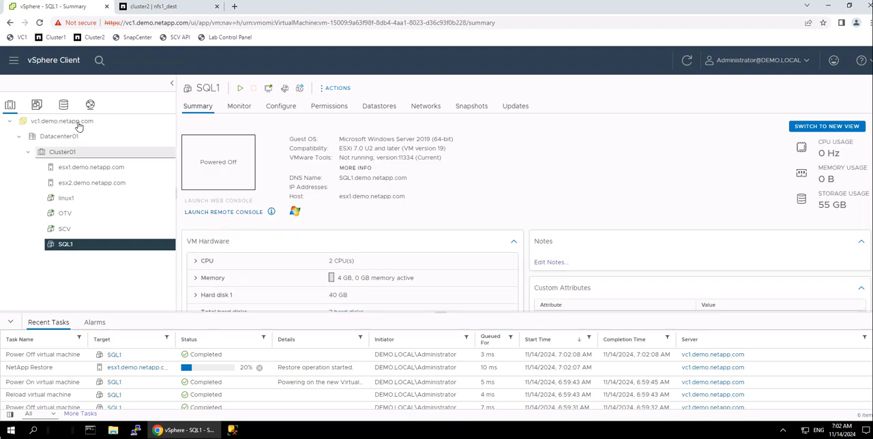
{"action": "left_click", "coordinate": [64, 106]}
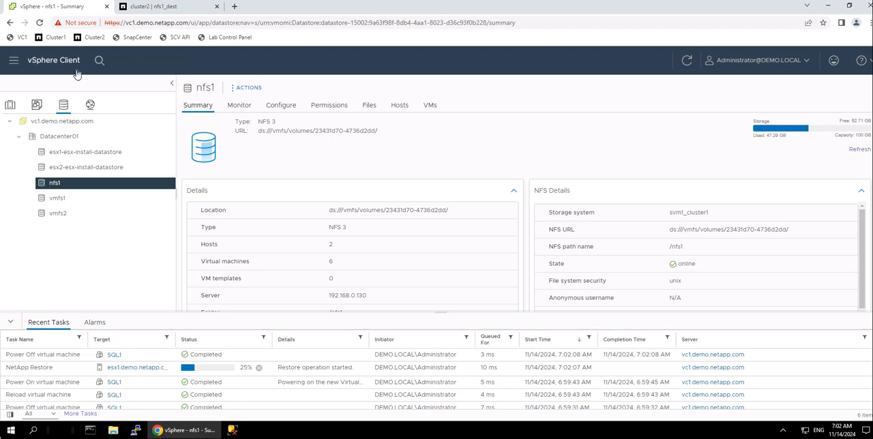
{"action": "left_click", "coordinate": [684, 63]}
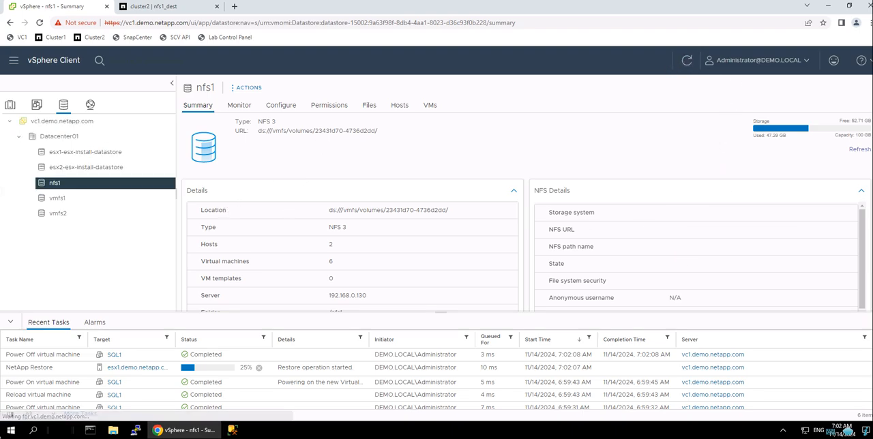
{"action": "left_click", "coordinate": [10, 105]}
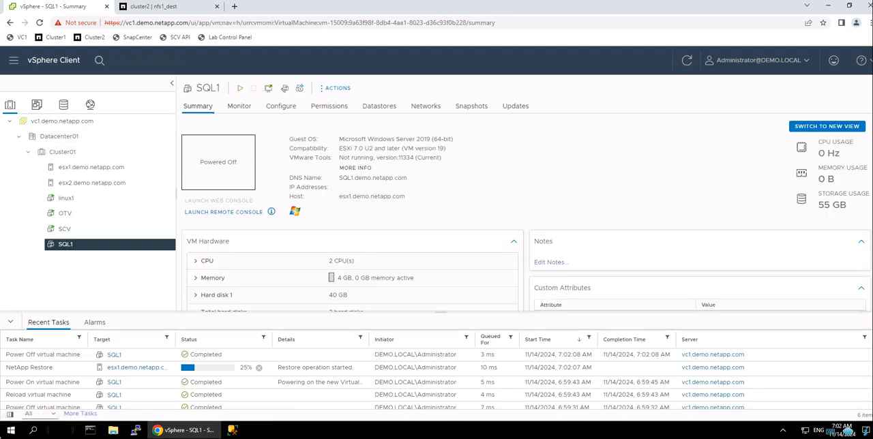
{"action": "left_click", "coordinate": [64, 104]}
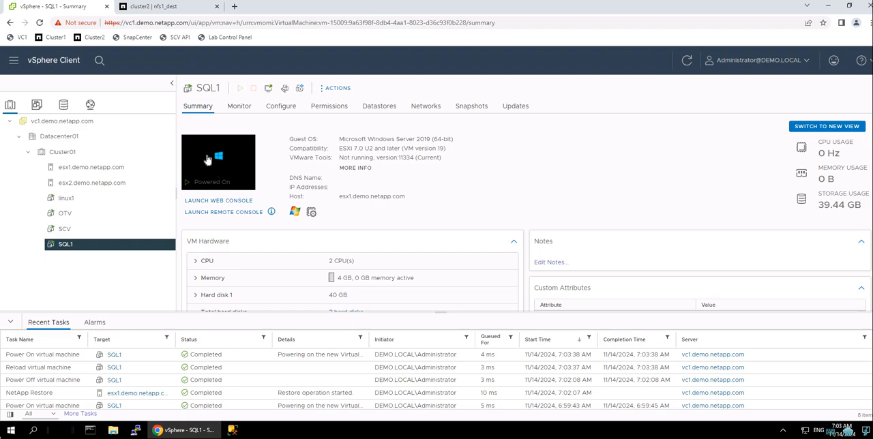
- Open the SQL1 web console, review the virtual machine's datastores, and check in the console that Windows has started
{"action": "left_click", "coordinate": [207, 157]}
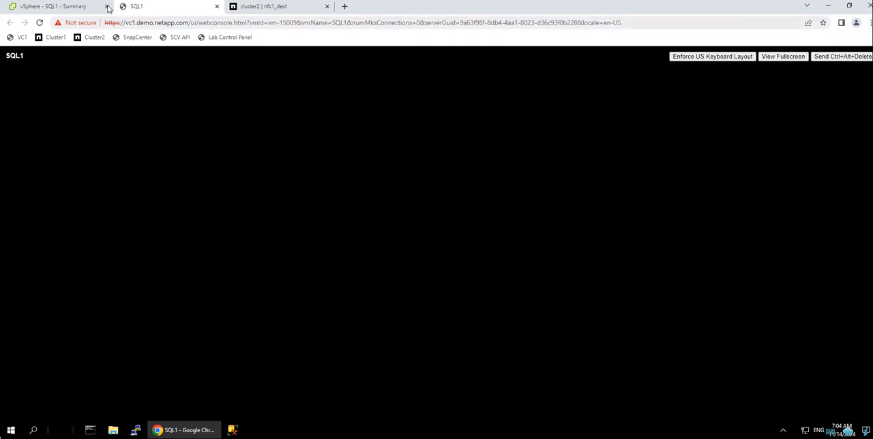
{"action": "left_click", "coordinate": [34, 7]}
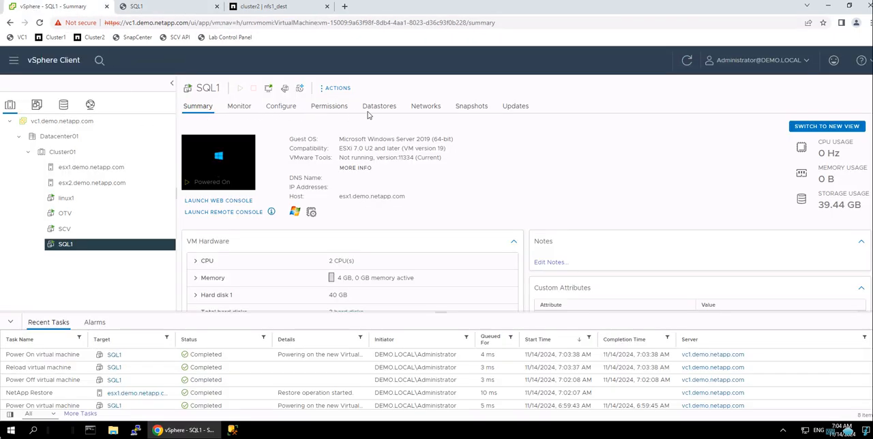
{"action": "left_click", "coordinate": [377, 110]}
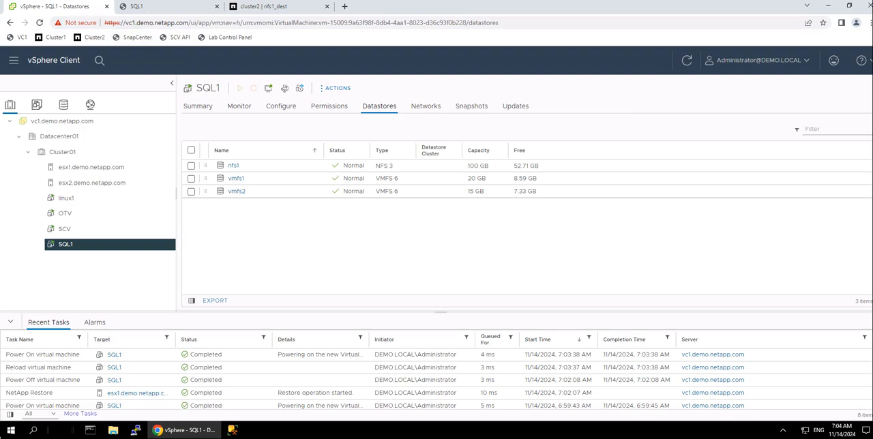
{"action": "left_click", "coordinate": [144, 10]}
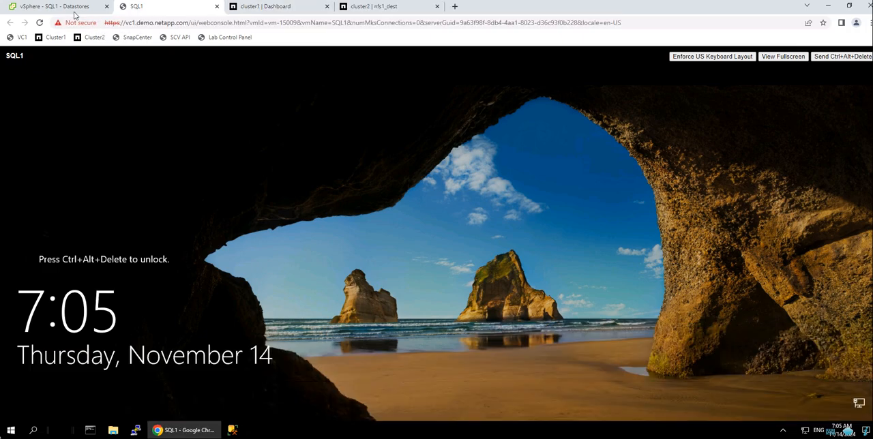
- Switch to ONTAP System Manager for cluster1 and examine the Snapshot copies of the nfs1 volume
{"action": "left_click", "coordinate": [253, 7]}
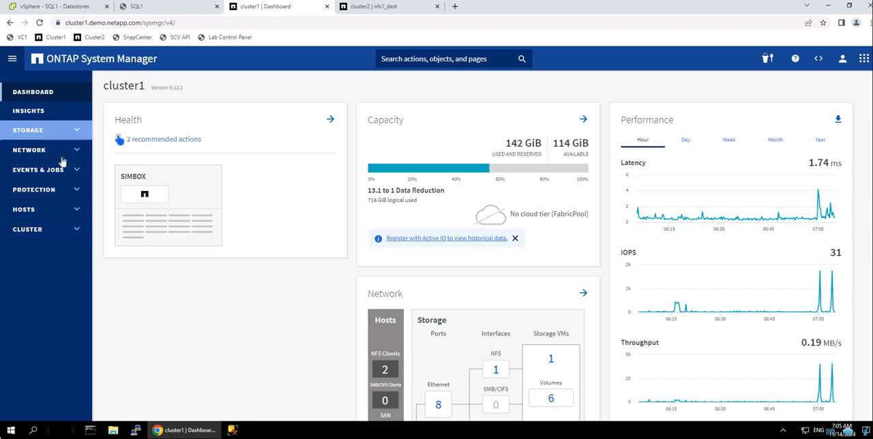
{"action": "left_click", "coordinate": [62, 136]}
{"action": "left_click", "coordinate": [43, 164]}
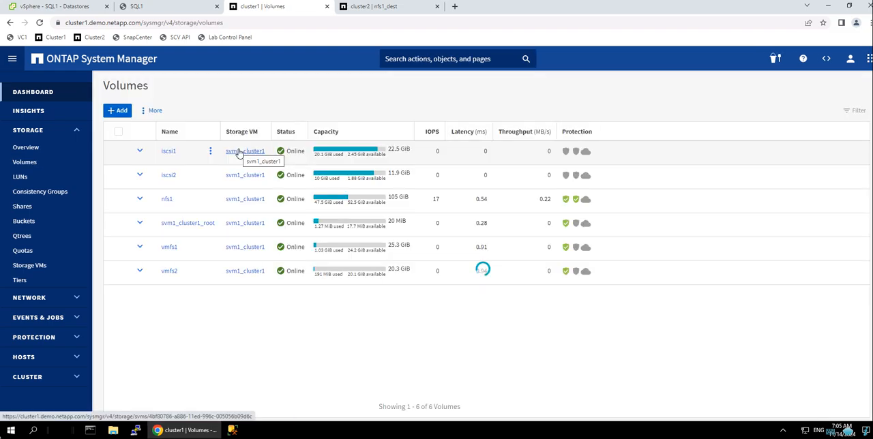
{"action": "left_click", "coordinate": [148, 200]}
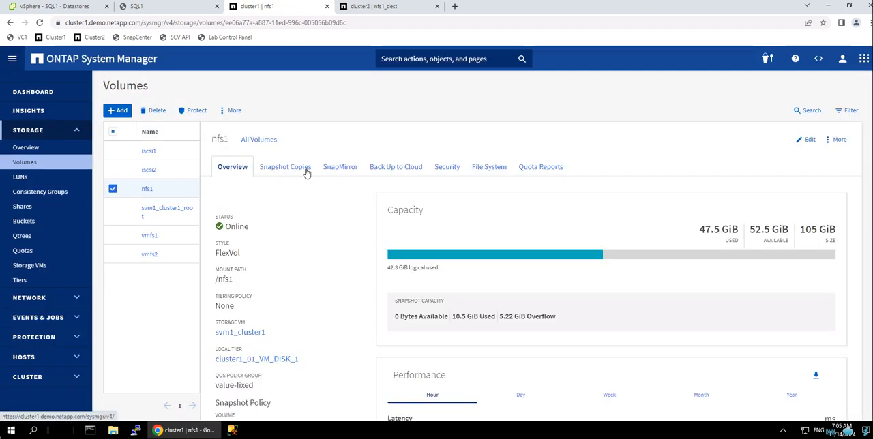
{"action": "left_click", "coordinate": [303, 169]}
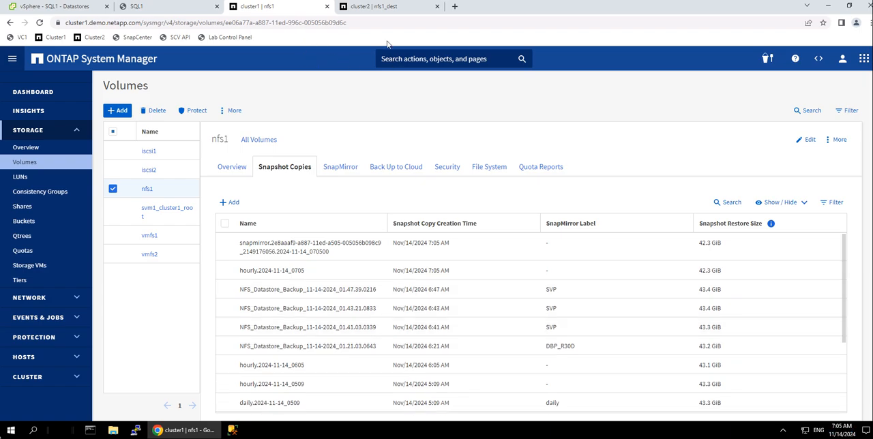
- Examine the Snapshot copies of the nfs1_dest volume on cluster2, and return to SQL1's datastores in the vSphere Client
{"action": "left_click", "coordinate": [370, 7]}
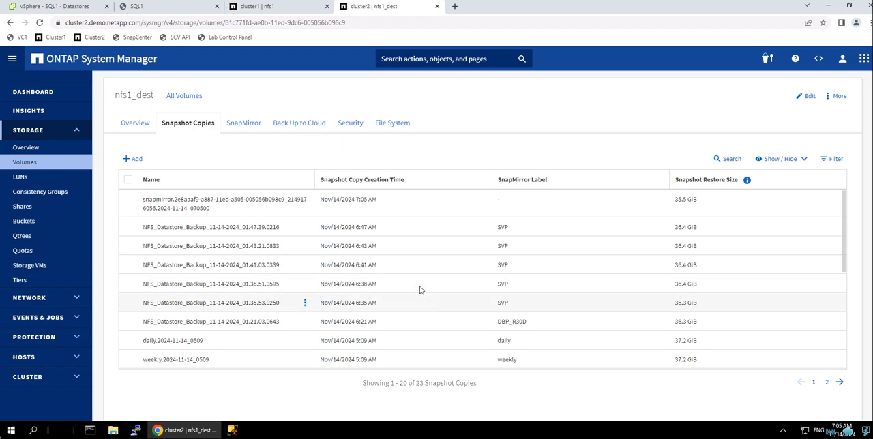
{"action": "left_click", "coordinate": [298, 214]}
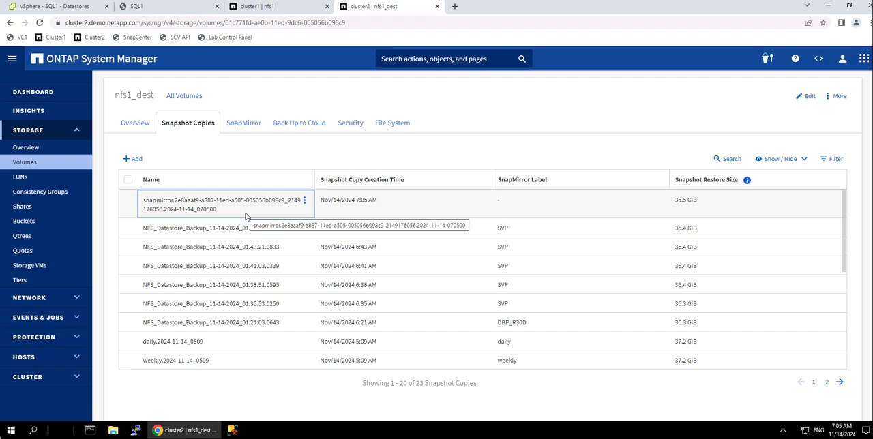
{"action": "left_click", "coordinate": [267, 236]}
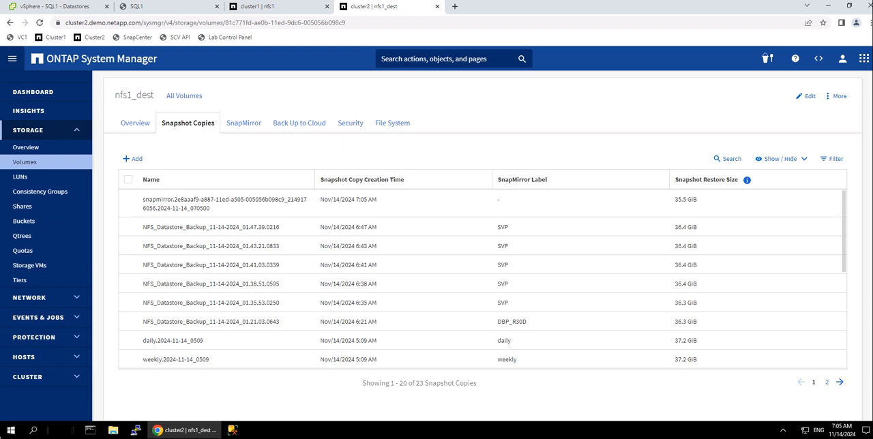
{"action": "left_click", "coordinate": [79, 11]}
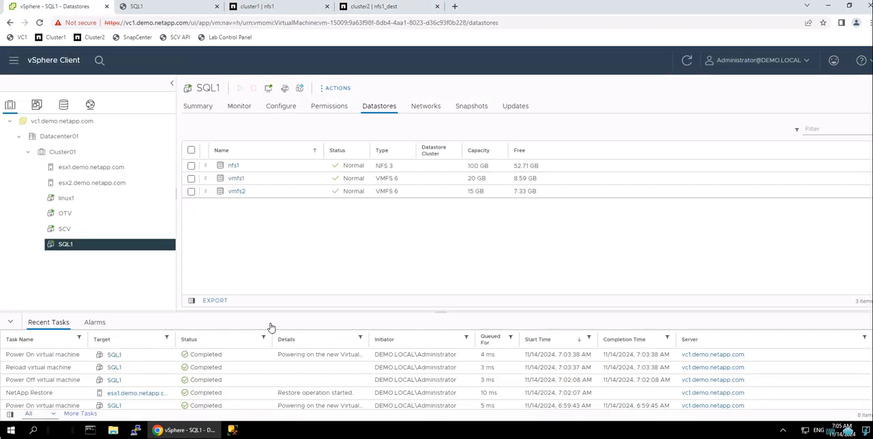